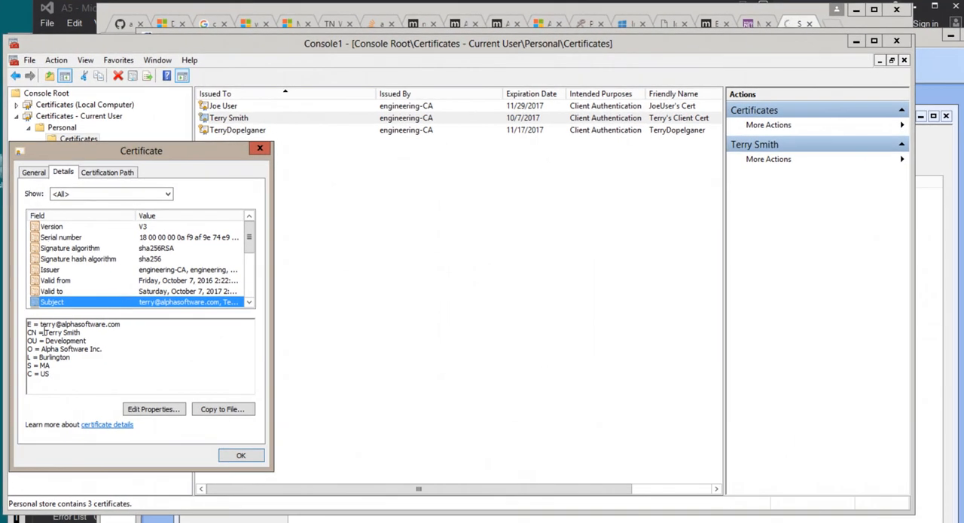
Step: Examine the subject e-mail in the open certificate, and then in the last certificate of the Personal store
{"action": "left_click_drag", "start_coordinate": [39, 324], "coordinate": [124, 325]}
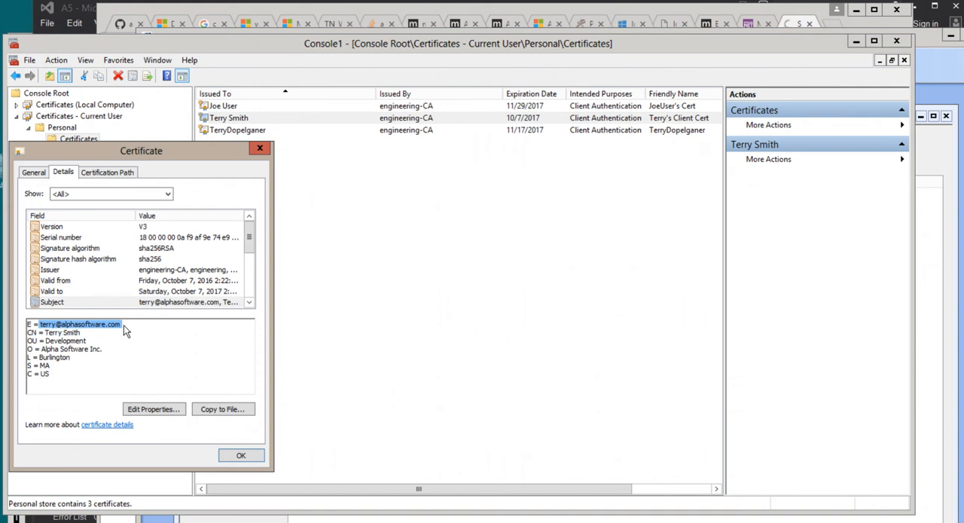
{"action": "left_click", "coordinate": [251, 463]}
{"action": "left_click", "coordinate": [229, 131]}
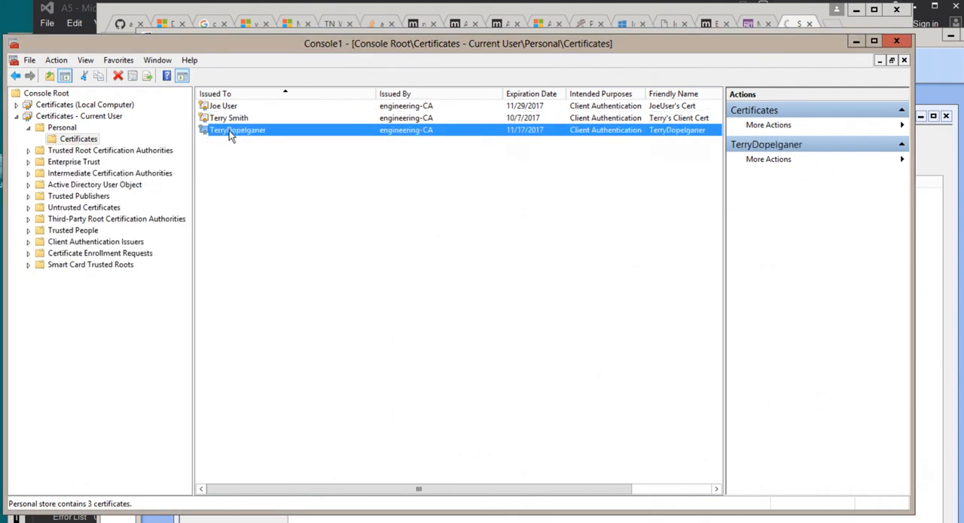
{"action": "double_click", "coordinate": [229, 131]}
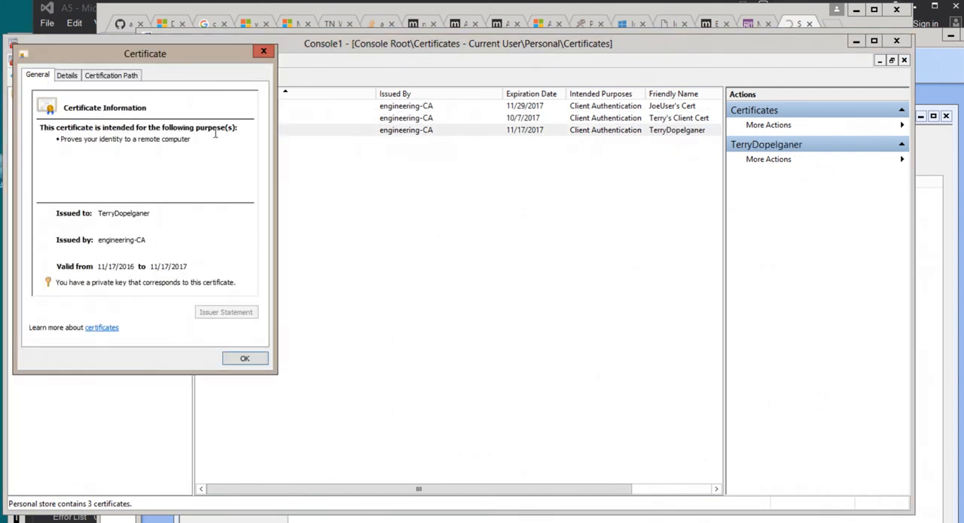
{"action": "left_click", "coordinate": [73, 78]}
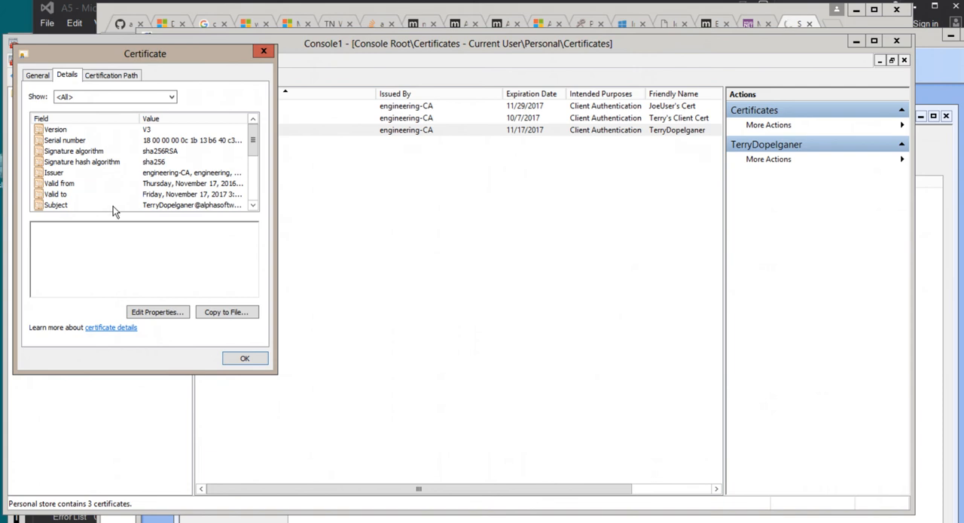
{"action": "left_click", "coordinate": [153, 206]}
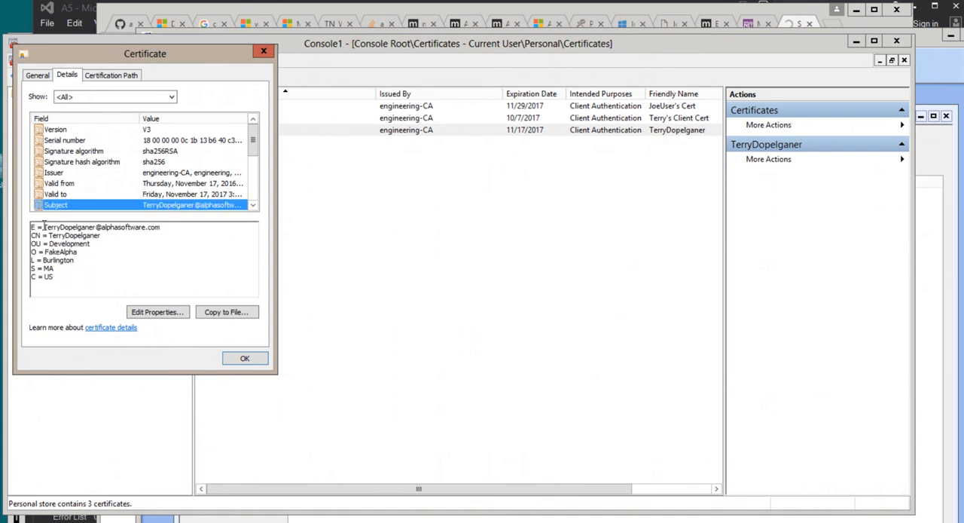
{"action": "left_click_drag", "start_coordinate": [44, 226], "coordinate": [163, 228]}
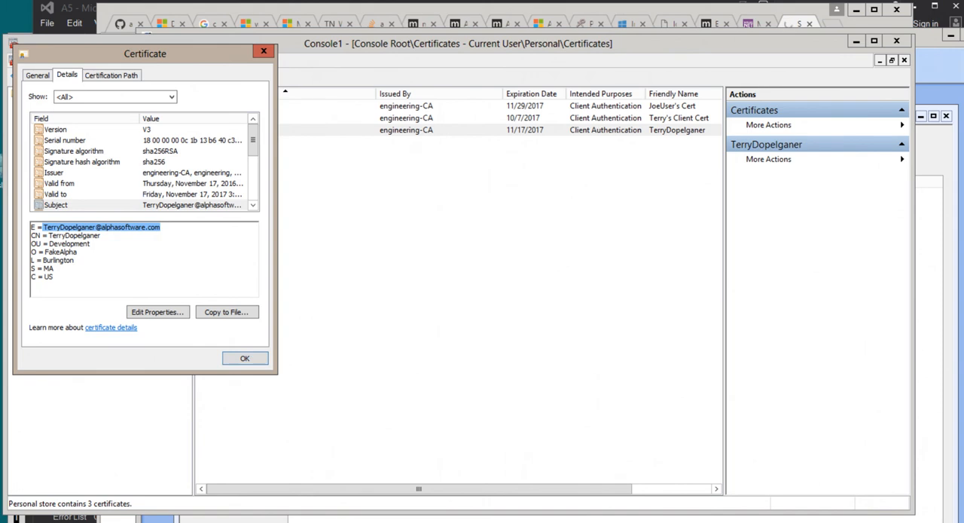
Step: Switch to Alpha Anywhere and open the Web Security configuration of the SecurityPKIsqlServer project
{"action": "left_click", "coordinate": [347, 518]}
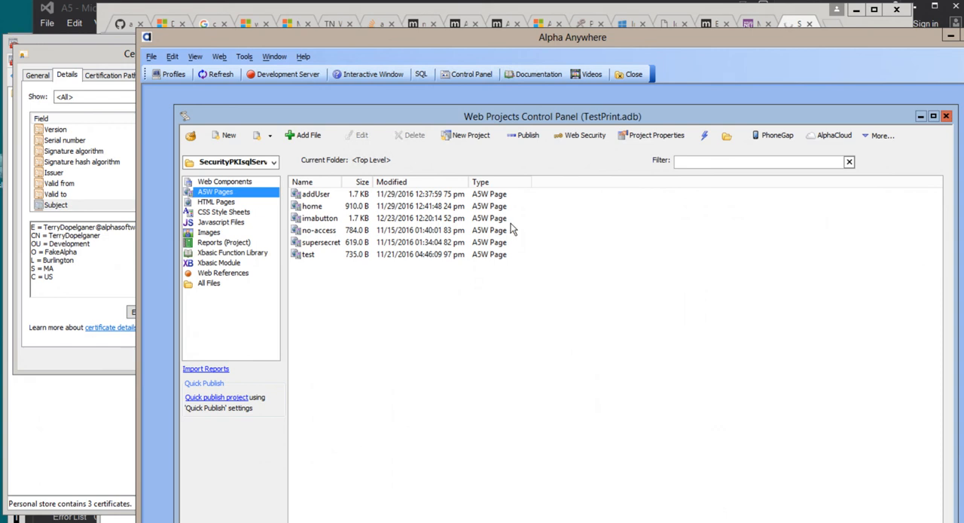
{"action": "left_click", "coordinate": [527, 136]}
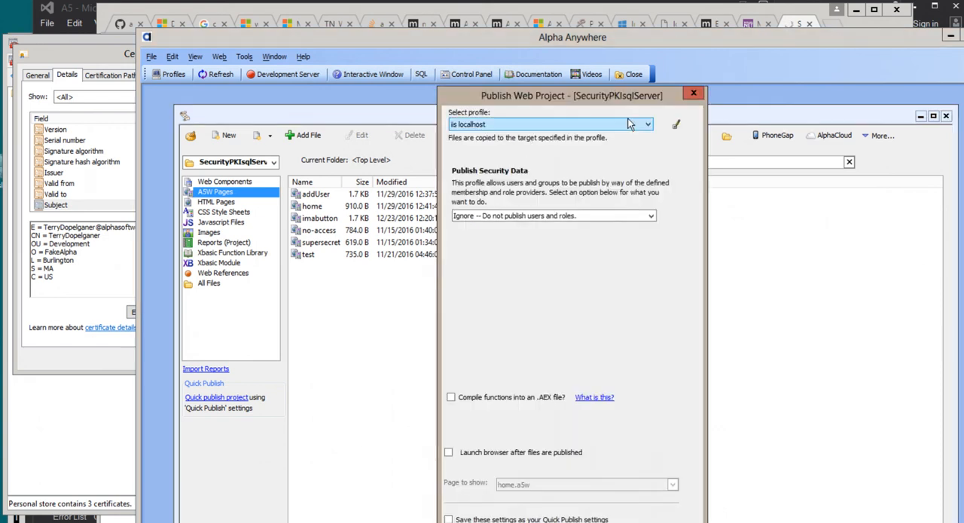
{"action": "left_click", "coordinate": [694, 93]}
{"action": "left_click", "coordinate": [574, 138]}
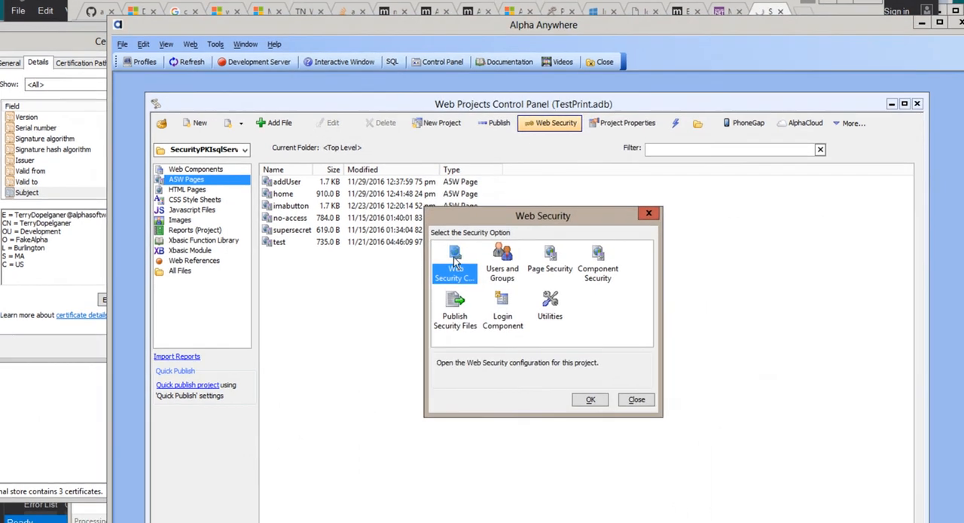
{"action": "left_click", "coordinate": [483, 268]}
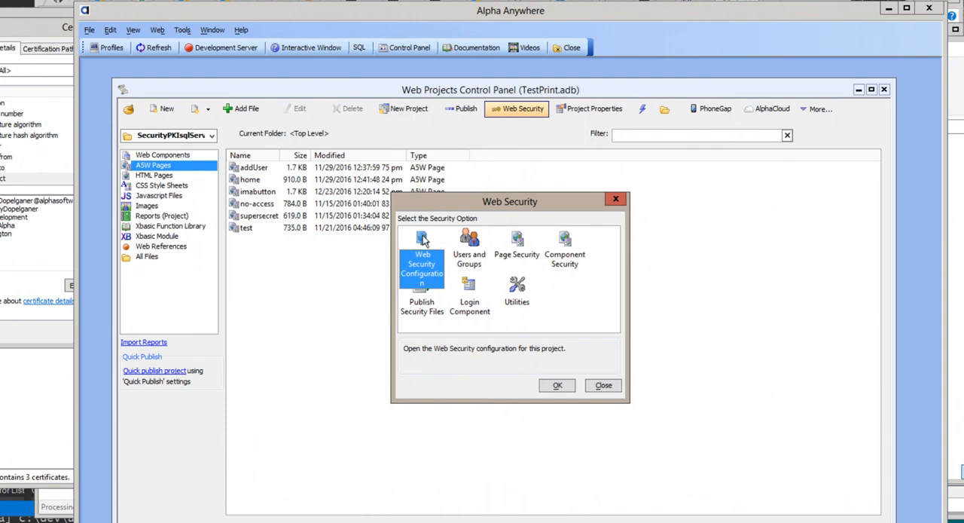
{"action": "double_click", "coordinate": [424, 239]}
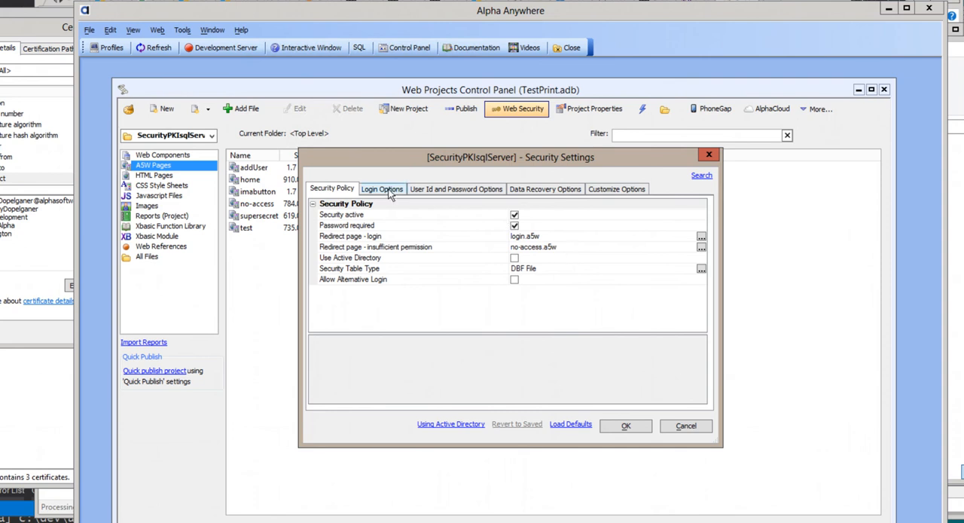
Step: Review the default security groups for new users in the security settings, then close the settings without saving
{"action": "left_click", "coordinate": [607, 190]}
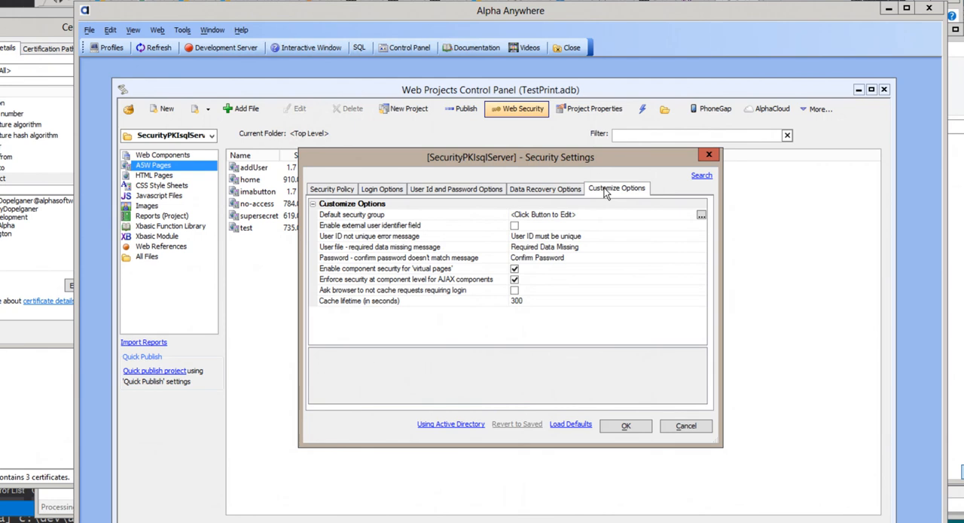
{"action": "left_click", "coordinate": [587, 215]}
{"action": "left_click", "coordinate": [701, 216]}
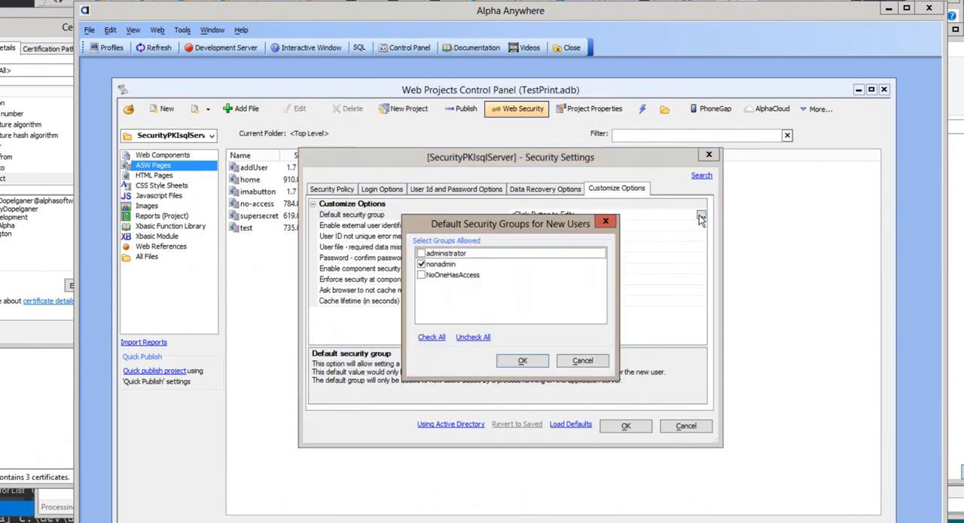
{"action": "left_click", "coordinate": [569, 362]}
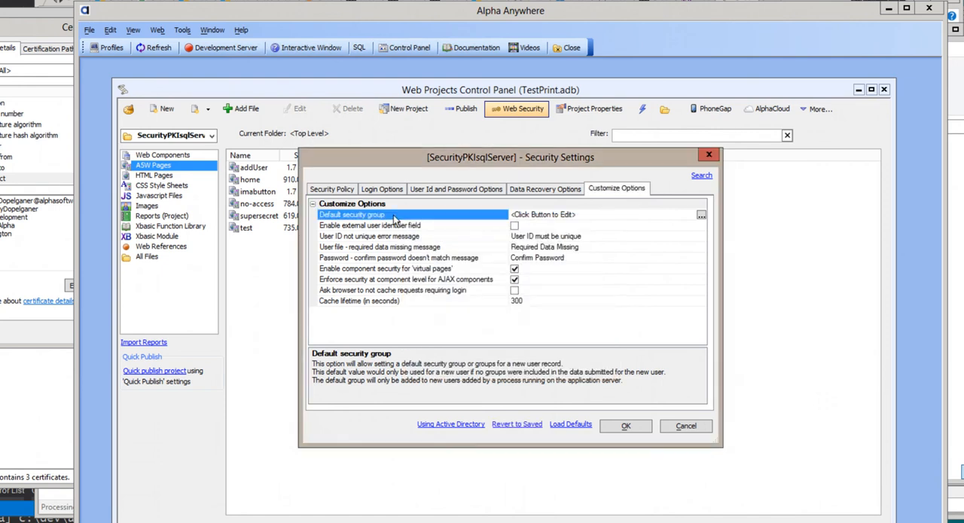
{"action": "left_click", "coordinate": [695, 428]}
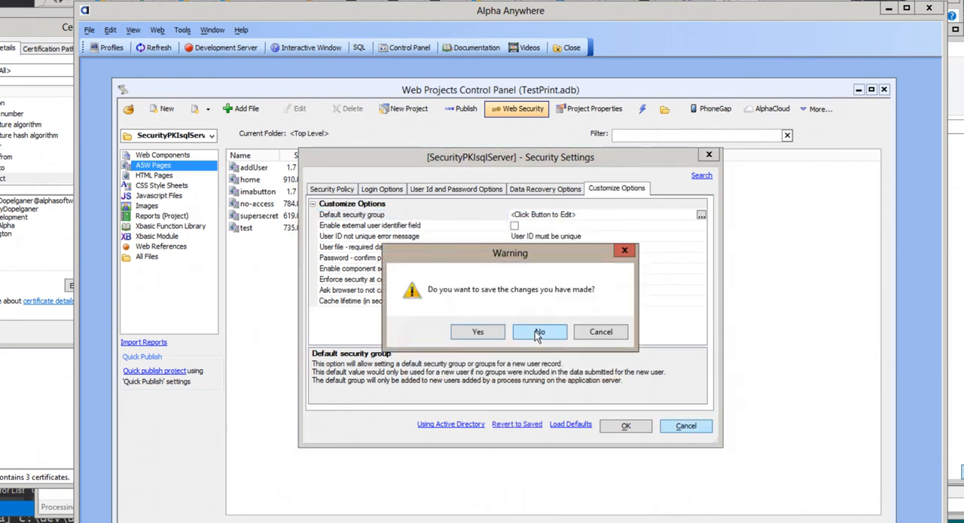
{"action": "left_click", "coordinate": [536, 331]}
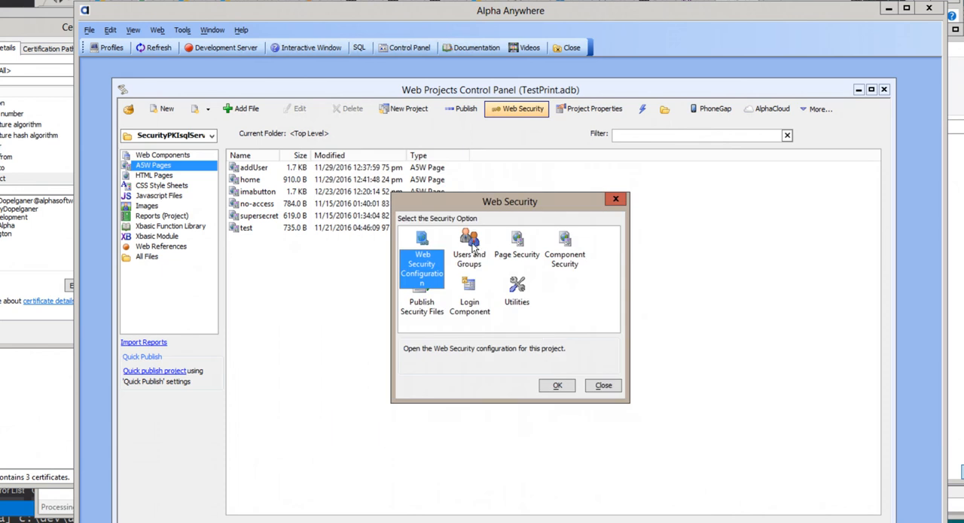
Step: Check the group memberships of the last user in the project's web users and groups, and close the security dialogs
{"action": "double_click", "coordinate": [470, 250]}
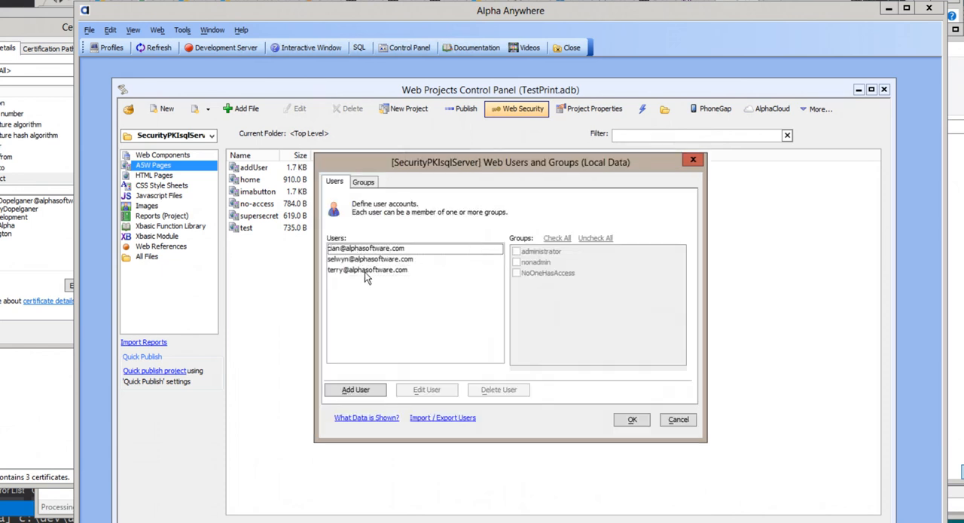
{"action": "left_click", "coordinate": [366, 272]}
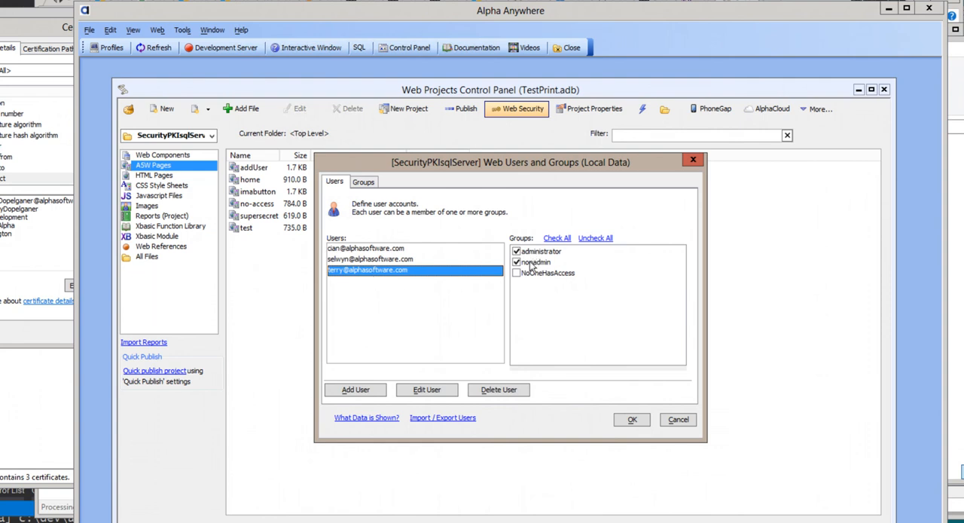
{"action": "left_click", "coordinate": [681, 420]}
{"action": "left_click", "coordinate": [601, 391]}
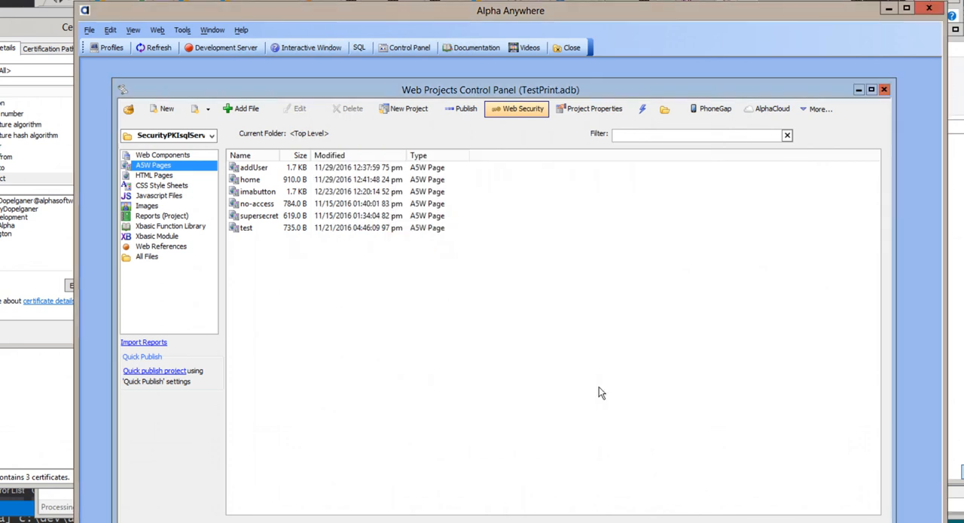
Step: Check which groups are allowed on the home page under its Requires Login page security, leaving the selection unchanged
{"action": "left_click", "coordinate": [244, 181]}
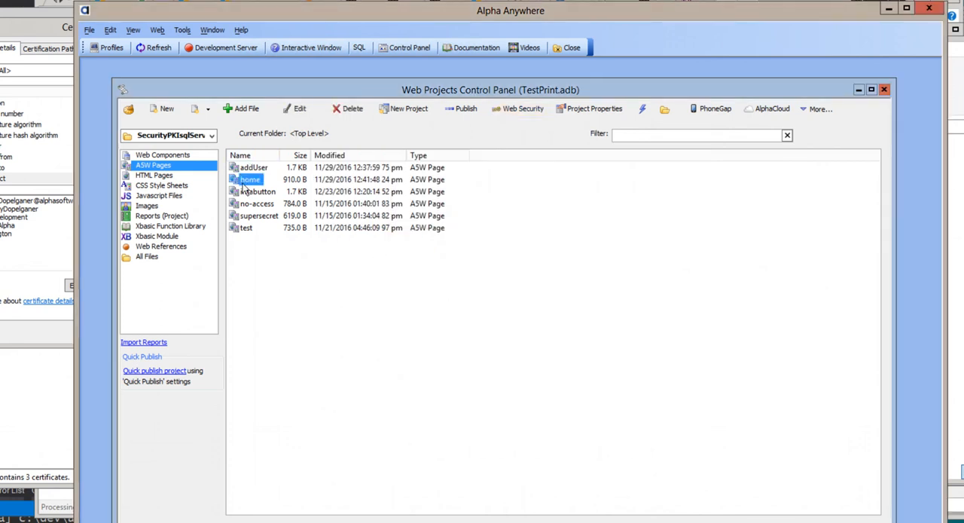
{"action": "right_click", "coordinate": [244, 184]}
{"action": "mouse_move", "coordinate": [323, 433]}
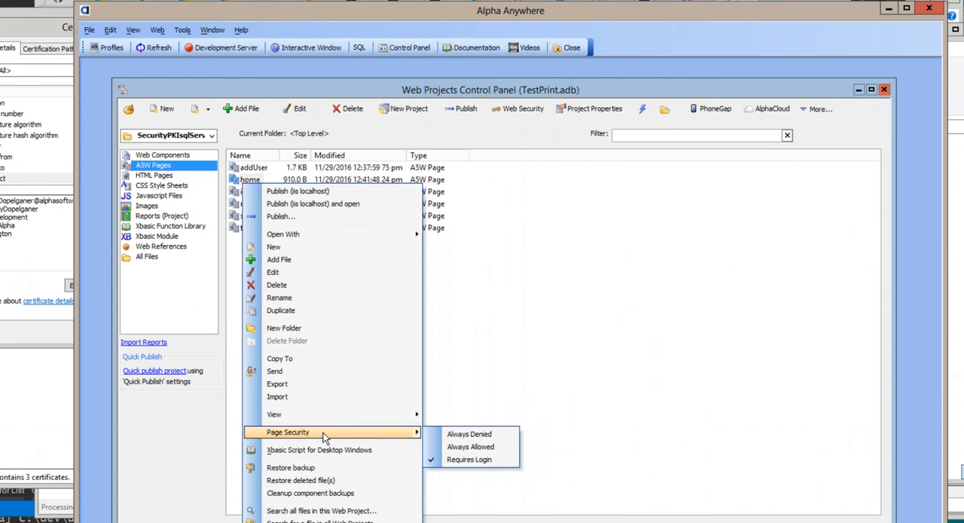
{"action": "left_click", "coordinate": [493, 460]}
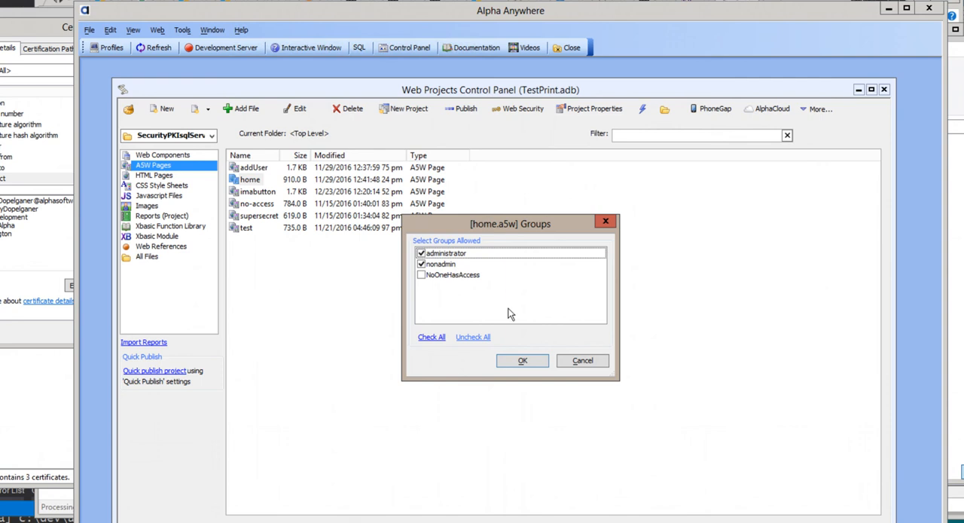
{"action": "left_click", "coordinate": [582, 362]}
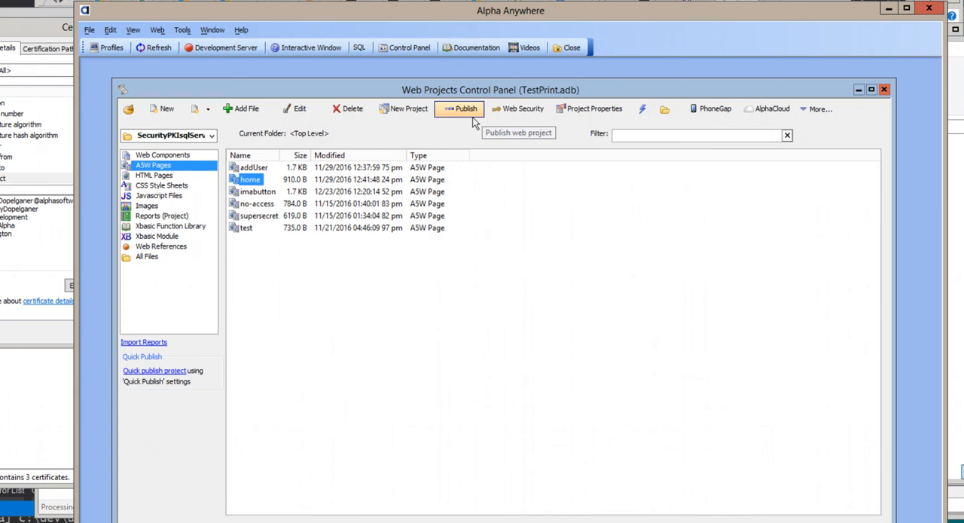
Step: Start a new IIS publishing profile in the web project profiles and advance to its security store configuration
{"action": "left_click", "coordinate": [96, 47]}
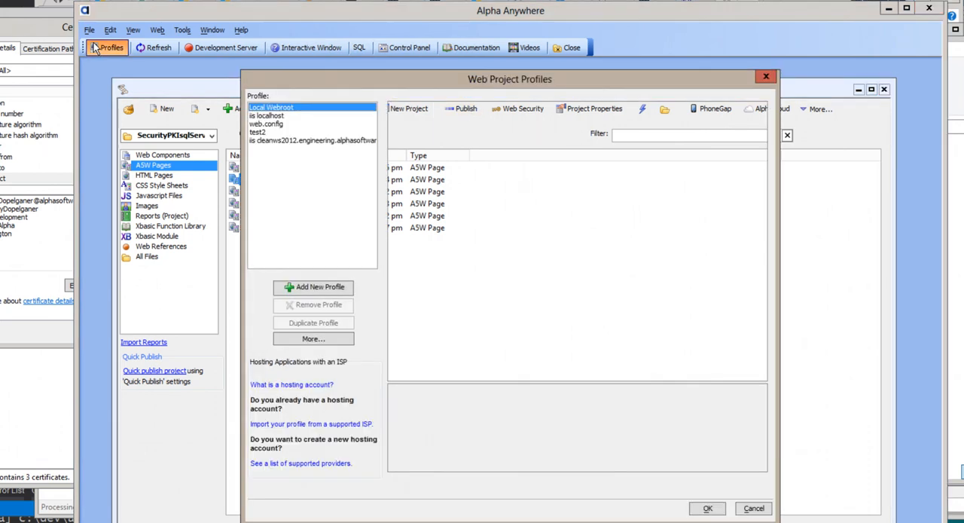
{"action": "left_click", "coordinate": [278, 141]}
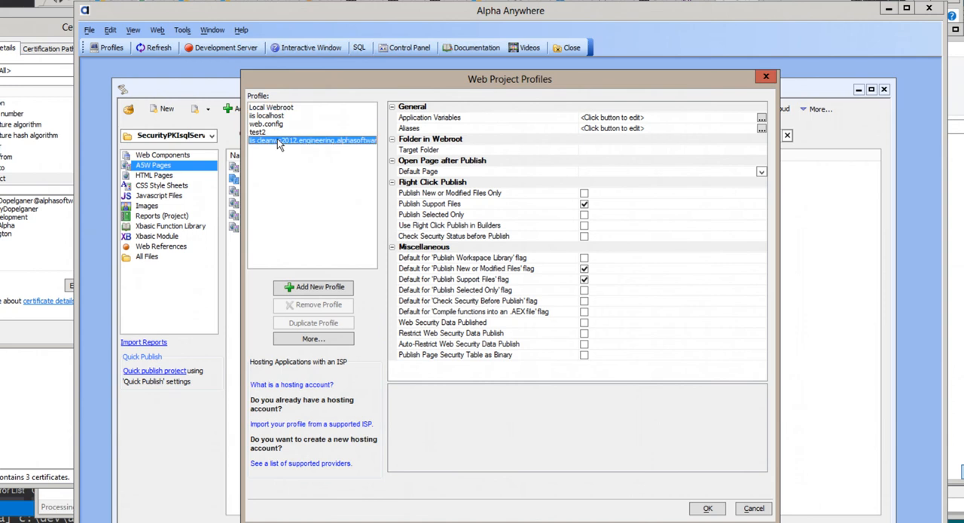
{"action": "left_click", "coordinate": [320, 287]}
{"action": "left_click", "coordinate": [391, 395]}
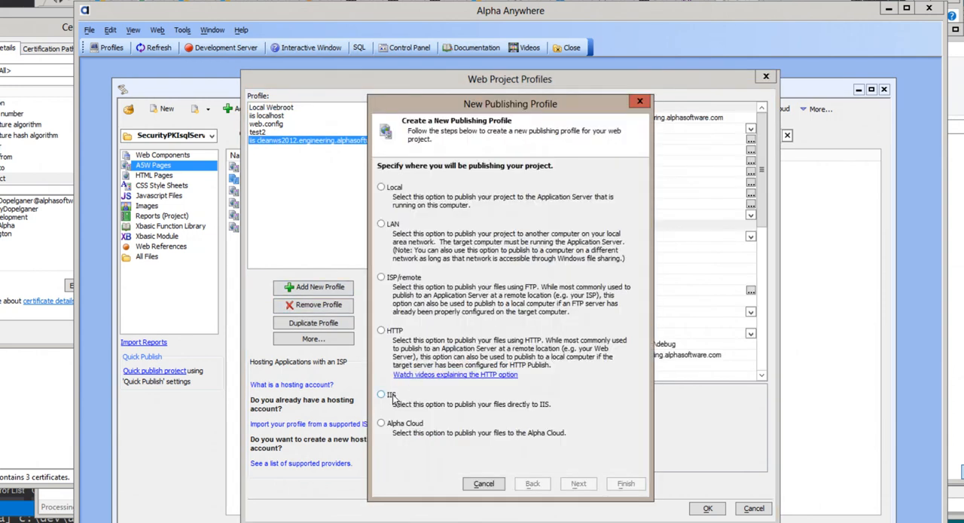
{"action": "left_click", "coordinate": [580, 486]}
{"action": "left_click", "coordinate": [580, 485]}
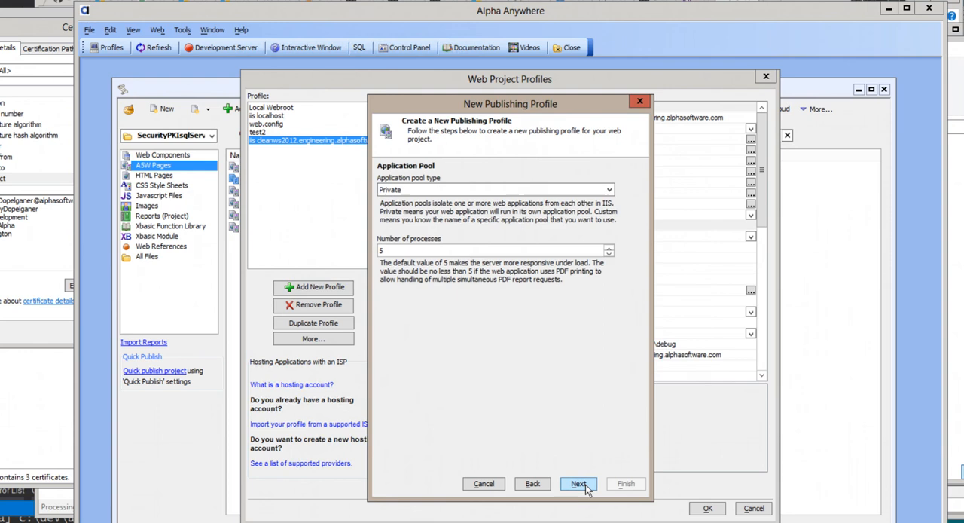
{"action": "left_click", "coordinate": [584, 485]}
{"action": "left_click", "coordinate": [585, 484]}
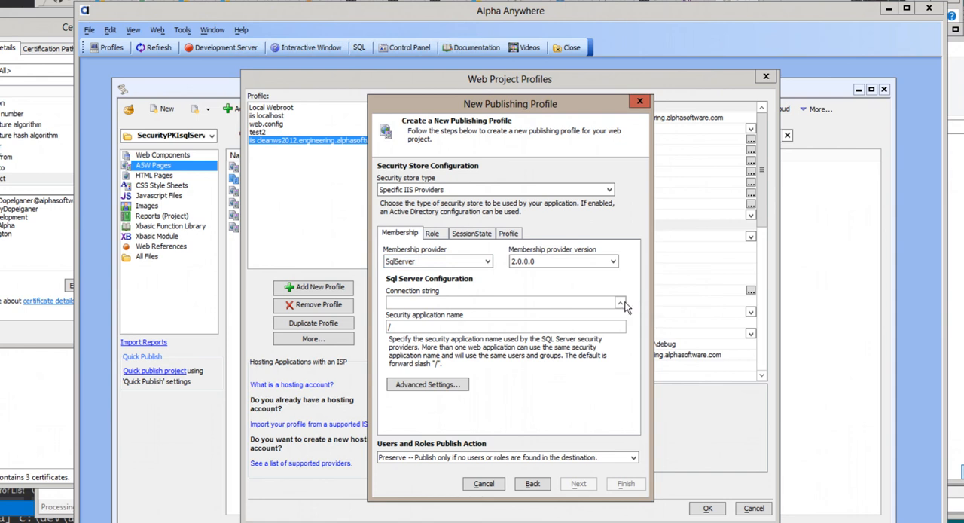
Step: Examine the SqlServer membership provider's advanced settings, including the client certificate requirement, and cancel the new profile
{"action": "left_click", "coordinate": [431, 236]}
{"action": "left_click", "coordinate": [409, 236]}
{"action": "left_click", "coordinate": [427, 385]}
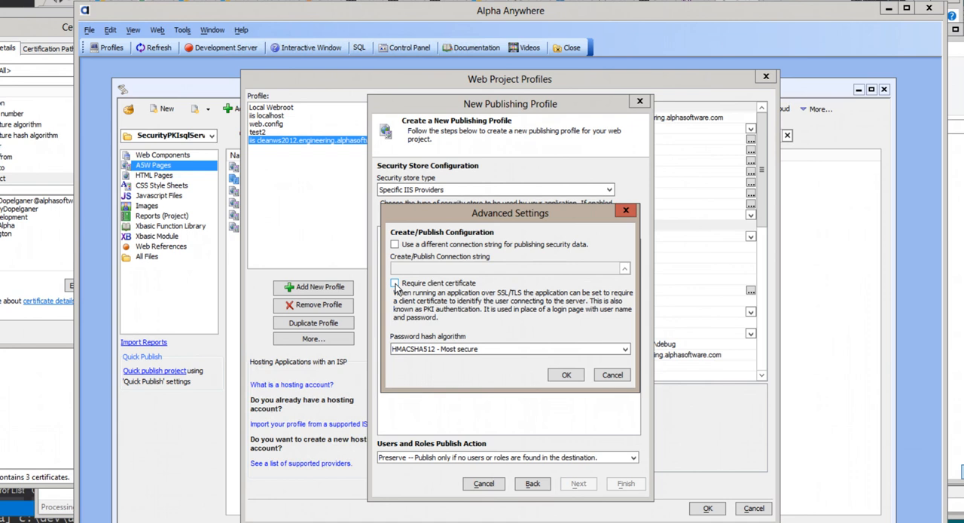
{"action": "left_click", "coordinate": [616, 375]}
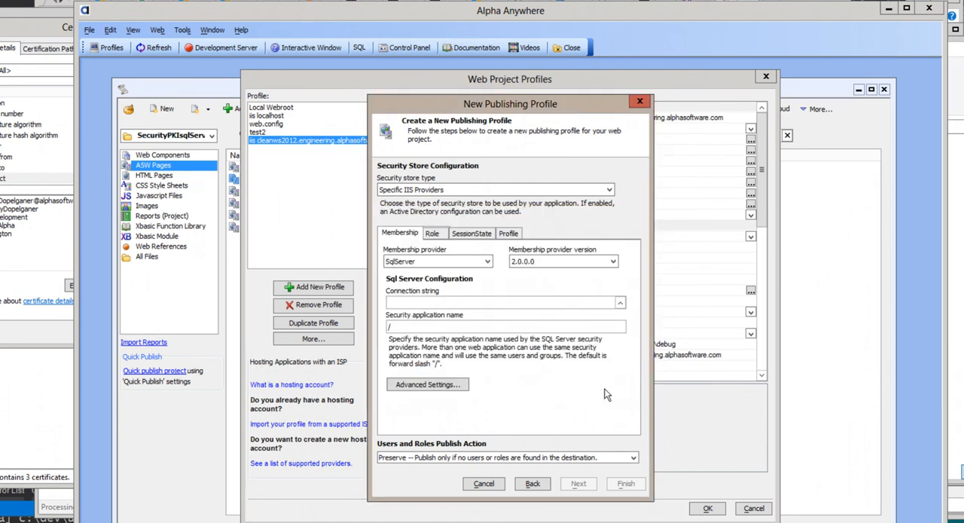
{"action": "left_click", "coordinate": [483, 483]}
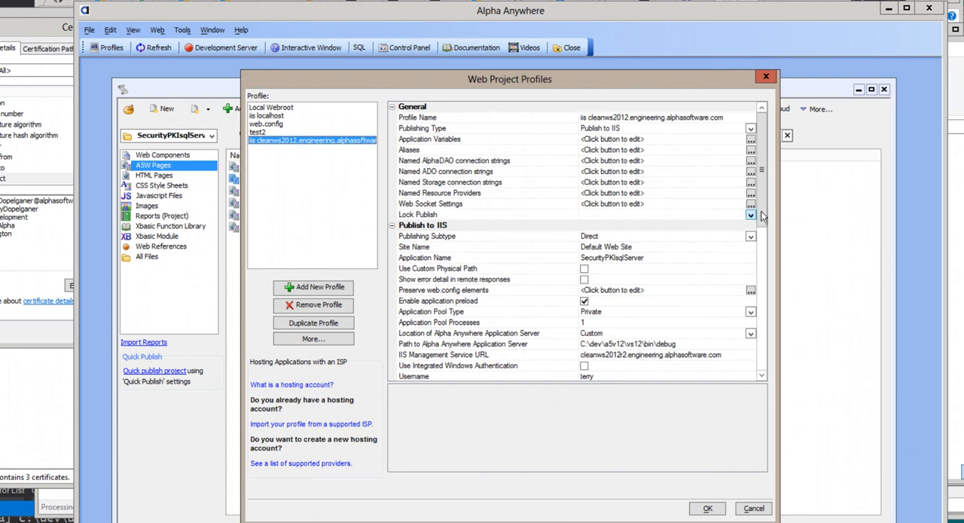
Step: Review the membership and role provider settings of the existing cleanws2012 IIS profile, and close the profiles without changes
{"action": "left_click_drag", "start_coordinate": [767, 217], "coordinate": [766, 359]}
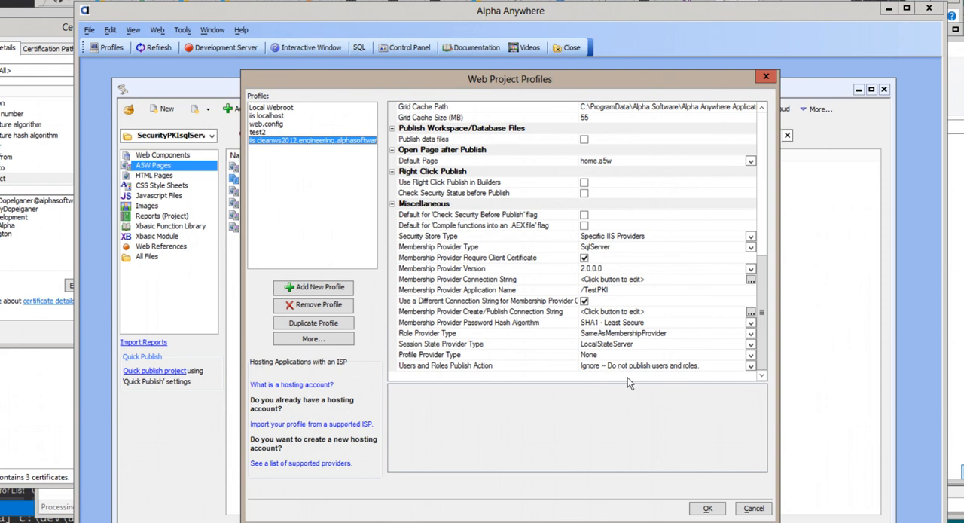
{"action": "left_click", "coordinate": [753, 509]}
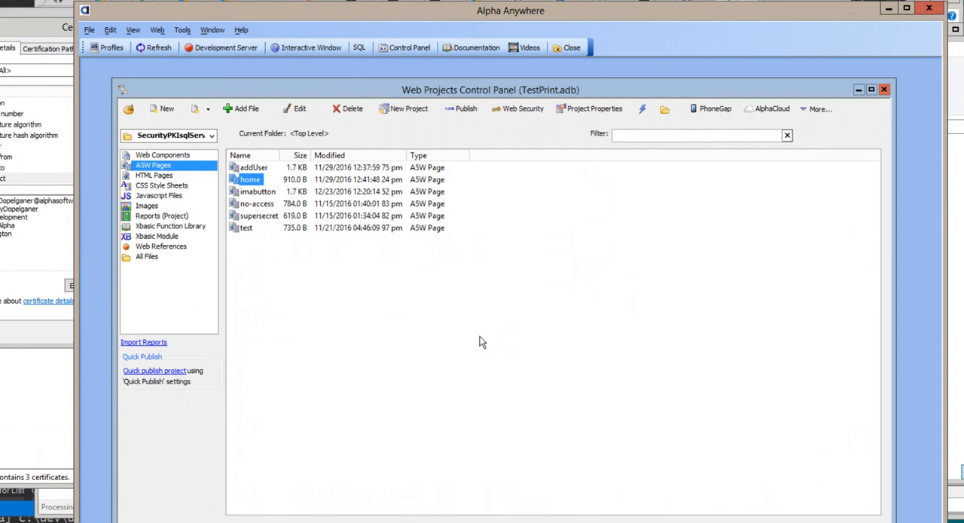
Step: Review the Publish Security Data options for the iis localhost profile, including Preserve, and cancel publishing the project
{"action": "left_click", "coordinate": [467, 110]}
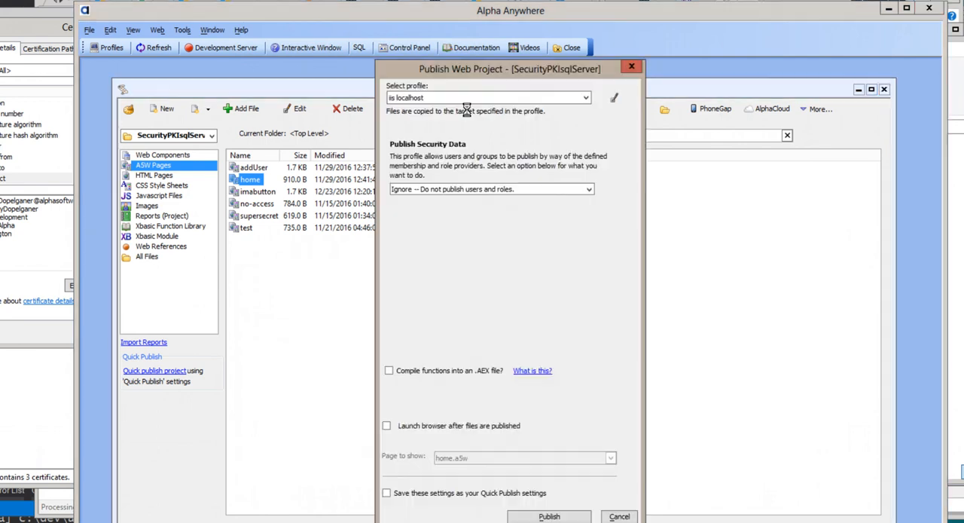
{"action": "left_click", "coordinate": [473, 192]}
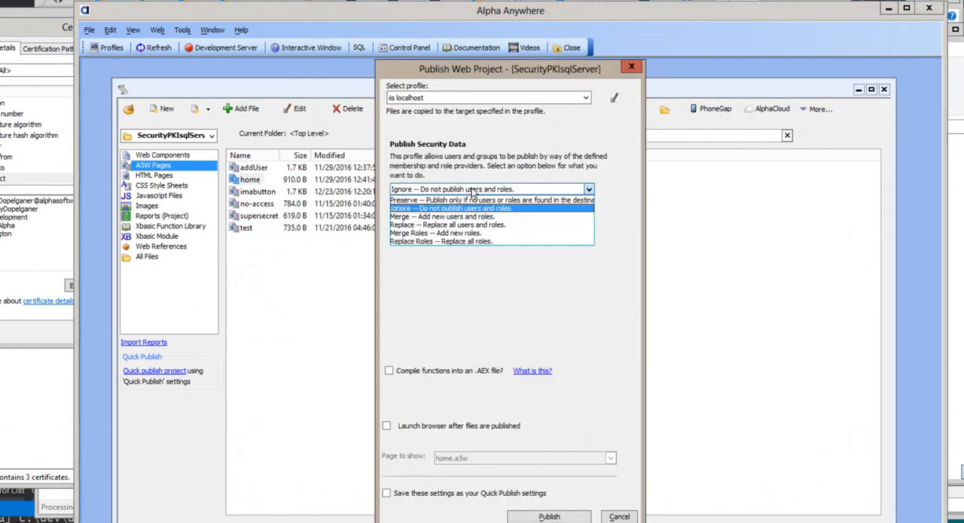
{"action": "left_click", "coordinate": [466, 200]}
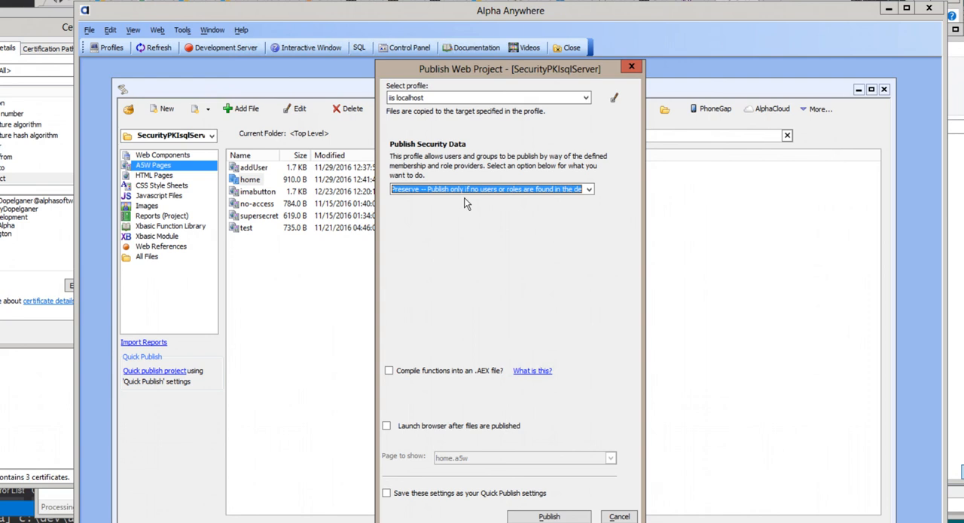
{"action": "left_click", "coordinate": [618, 517]}
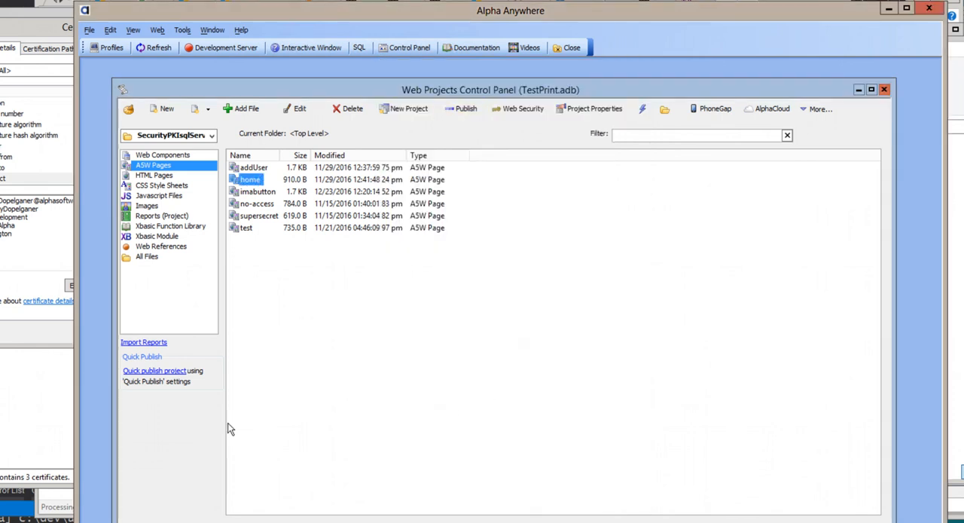
Step: Switch to Chrome and authenticate to SecurityPKIsqlServer/home.a5w with the second listed client certificate, entering its key password
{"action": "left_click", "coordinate": [211, 521]}
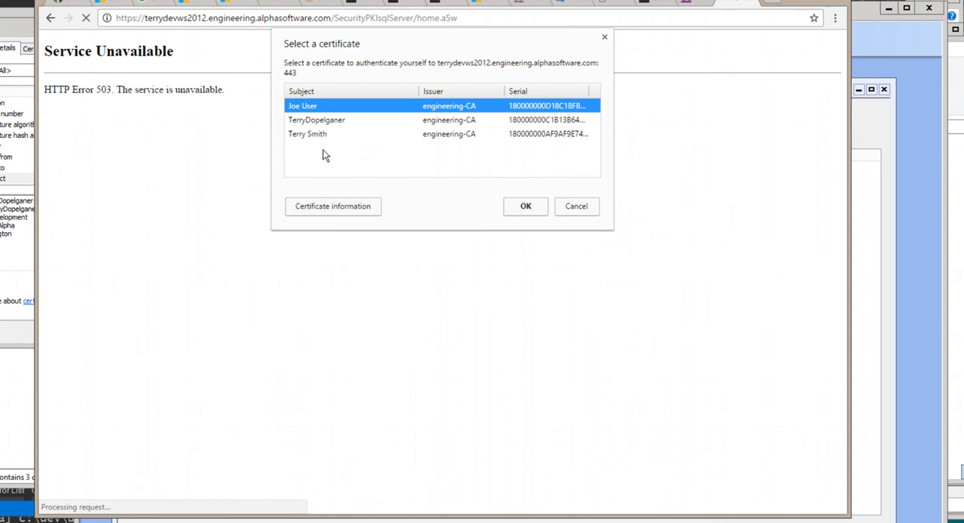
{"action": "left_click", "coordinate": [337, 119]}
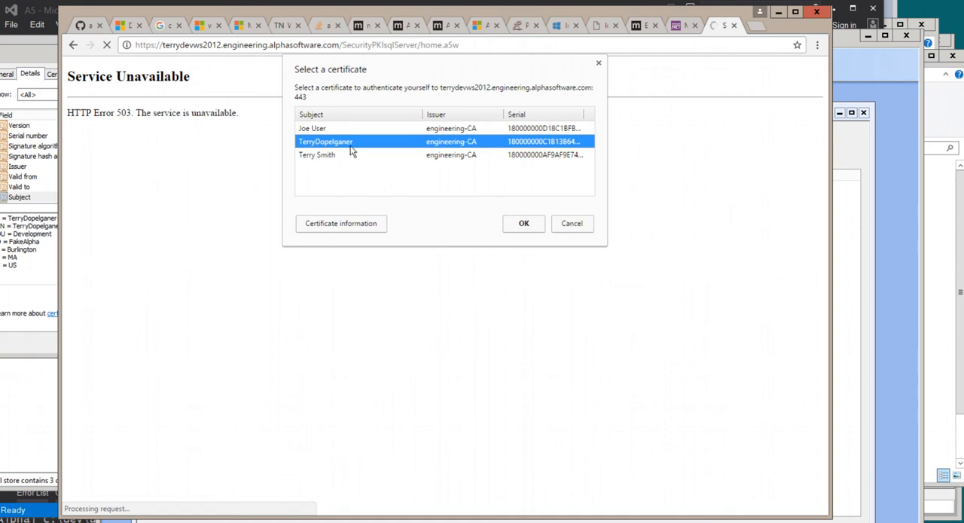
{"action": "left_click", "coordinate": [521, 224]}
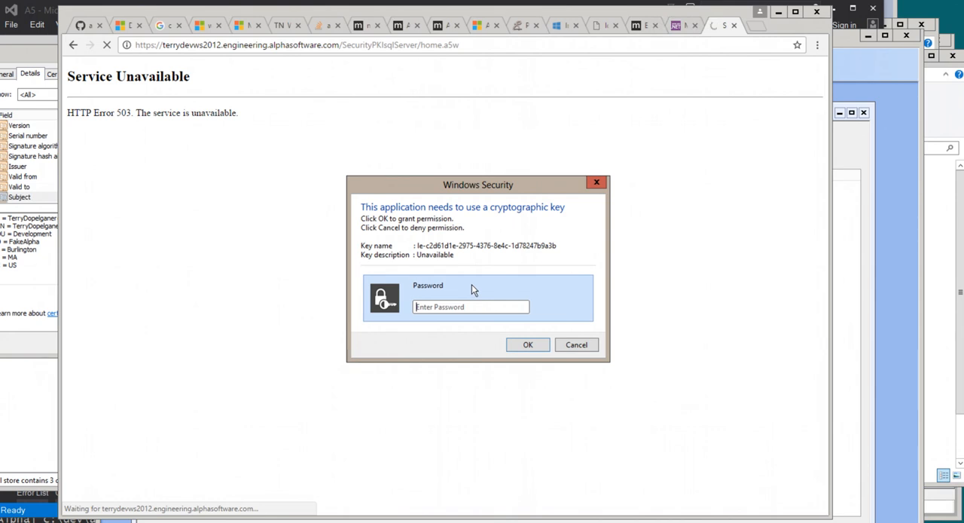
{"action": "type", "text": "••••••••••"}
{"action": "key", "text": "Return"}
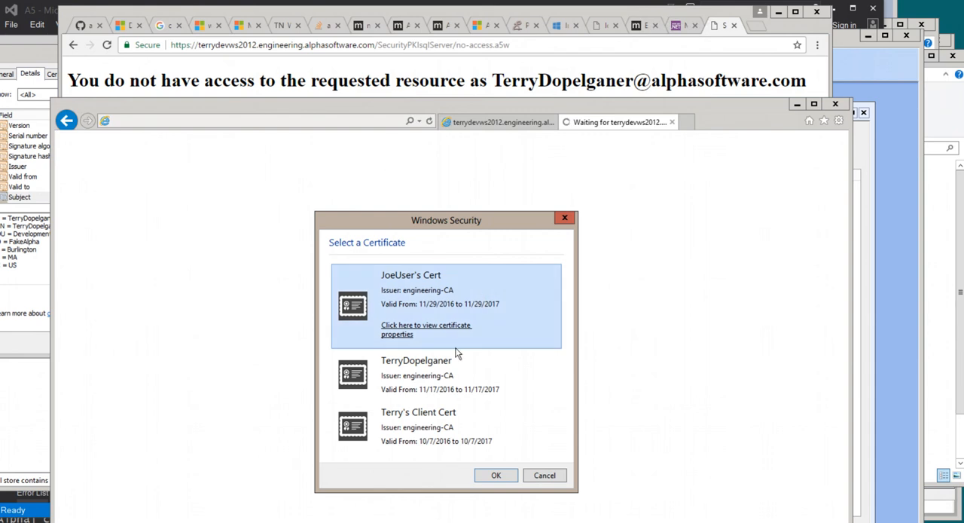
Step: Try to authenticate in Internet Explorer with the client certificate valid from 10/7/2016, and close the program
{"action": "left_click", "coordinate": [461, 426]}
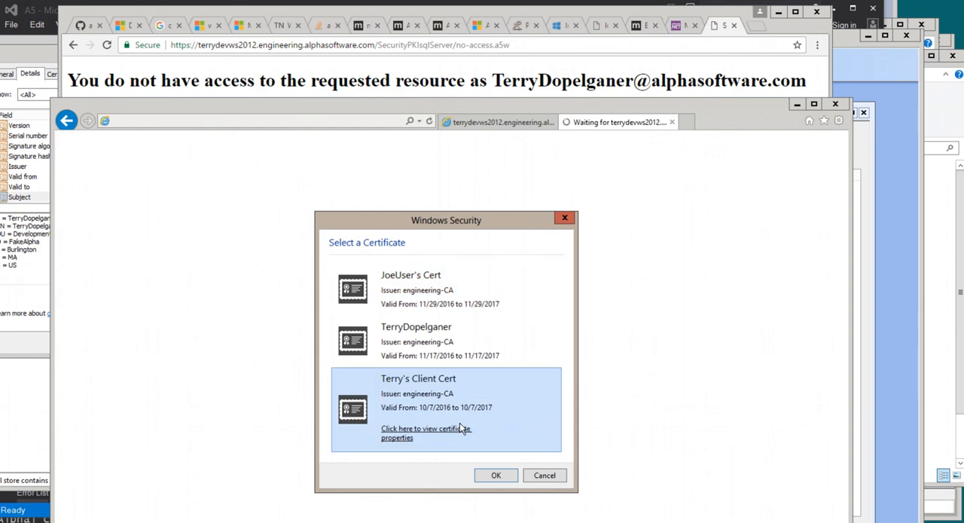
{"action": "left_click", "coordinate": [497, 477]}
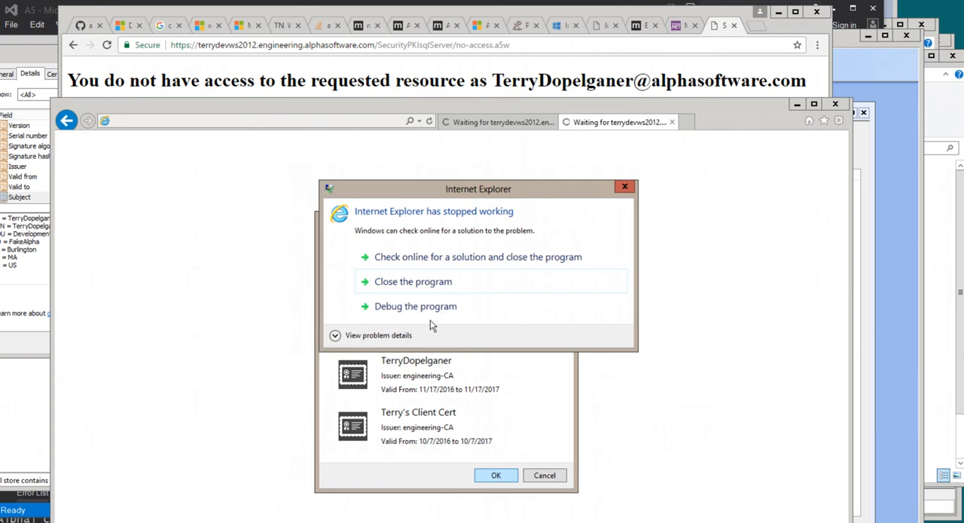
{"action": "left_click", "coordinate": [414, 282]}
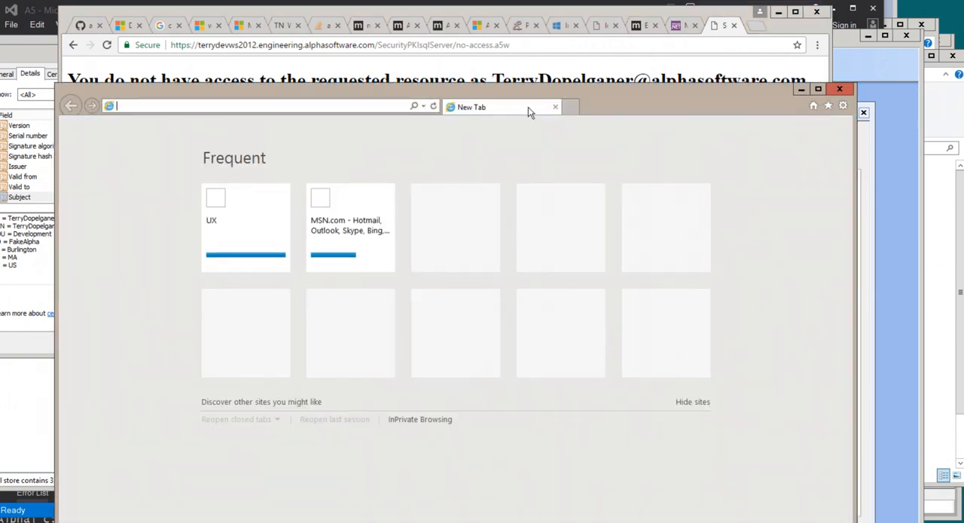
Step: Load SecurityPKIsqlServer/home.a5w in a new Internet Explorer window and authenticate with the client certificate valid from 10/7/2016 to 10/7/2017
{"action": "right_click", "coordinate": [364, 106]}
{"action": "left_click", "coordinate": [393, 155]}
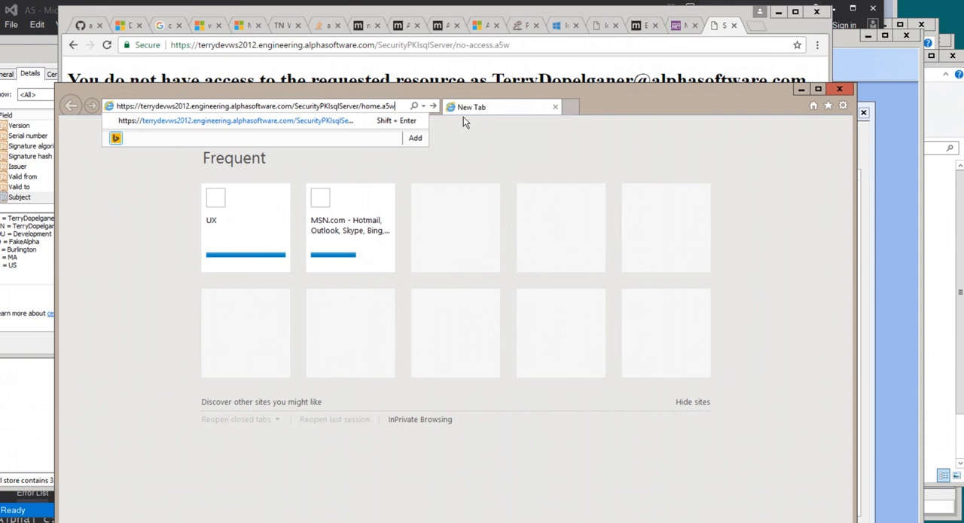
{"action": "key", "text": "Return"}
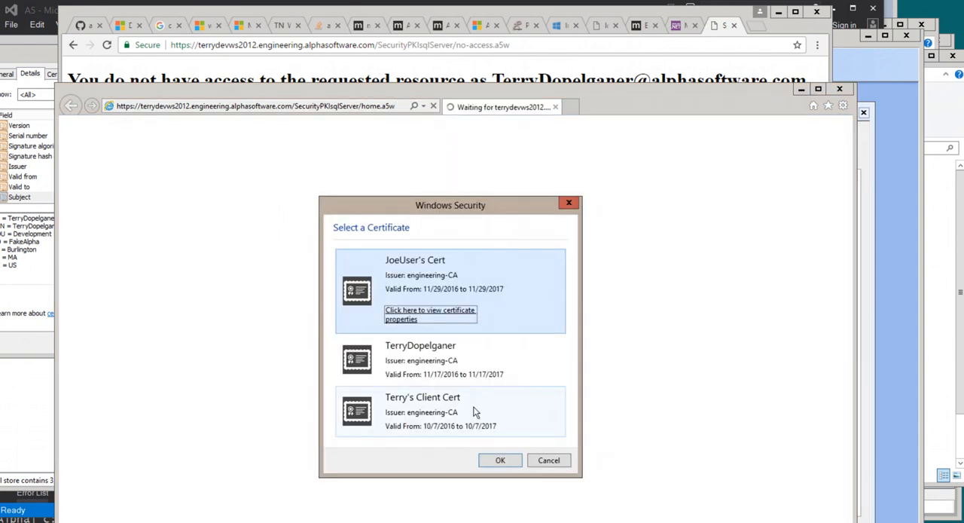
{"action": "left_click", "coordinate": [476, 412]}
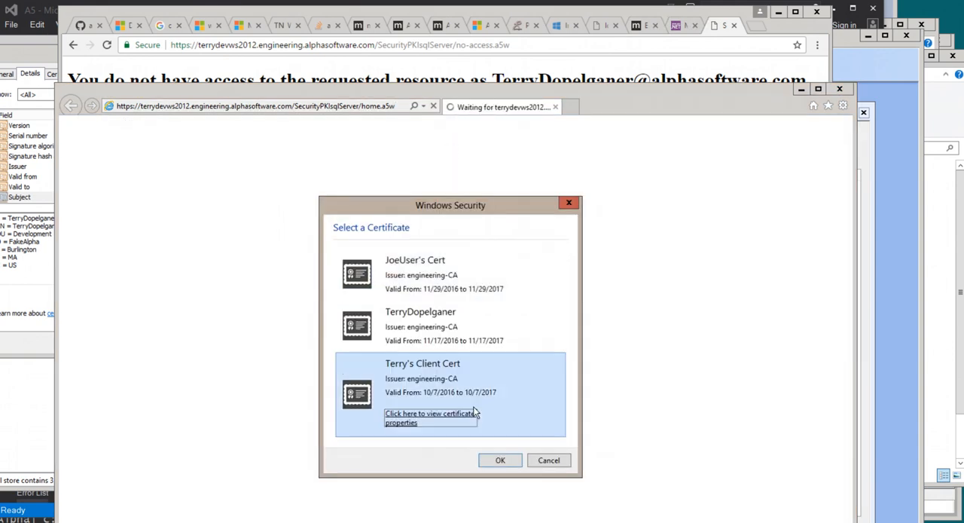
{"action": "left_click", "coordinate": [499, 460]}
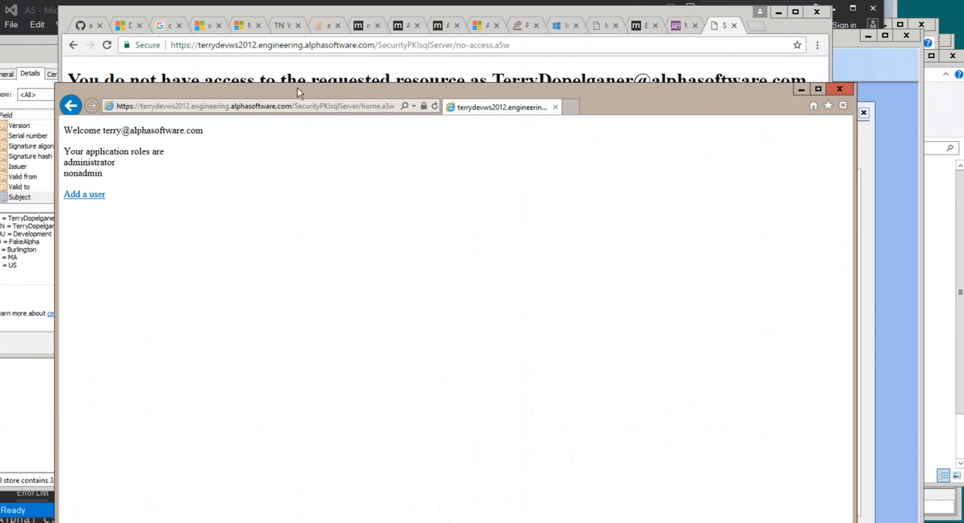
Step: Copy the denied user's e-mail address from the no-access page in Chrome and return to Internet Explorer
{"action": "left_click_drag", "start_coordinate": [297, 88], "coordinate": [288, 109]}
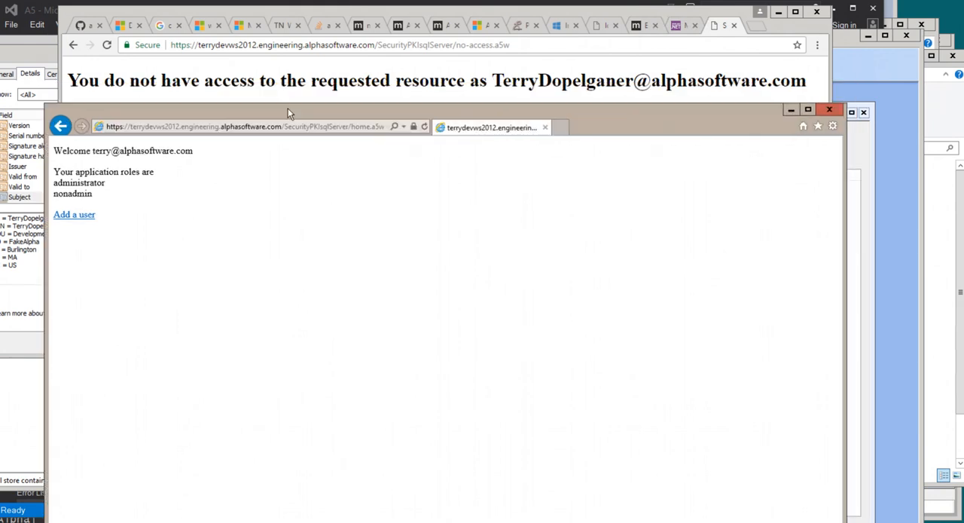
{"action": "left_click", "coordinate": [491, 81]}
{"action": "left_click_drag", "start_coordinate": [491, 80], "coordinate": [799, 82]}
{"action": "key", "text": "ctrl+c"}
{"action": "right_click", "coordinate": [799, 82]}
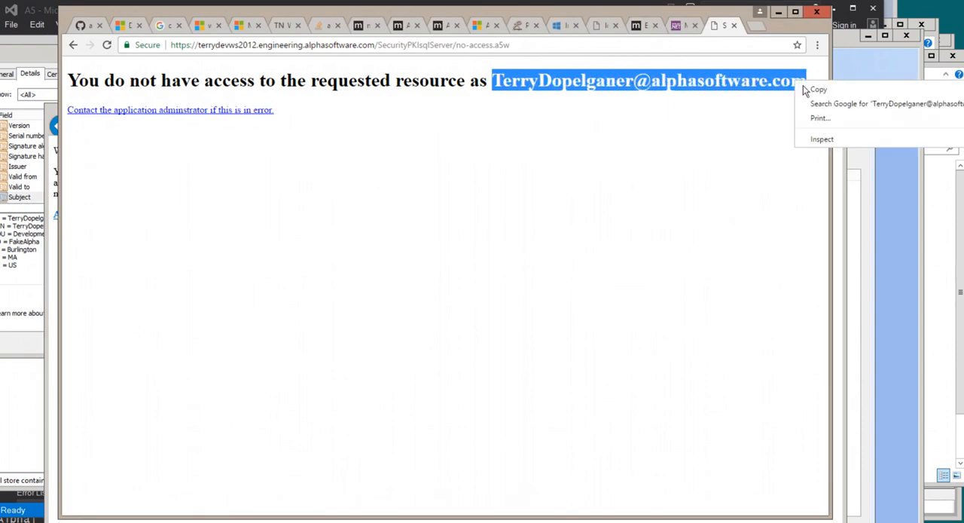
{"action": "left_click", "coordinate": [810, 91]}
{"action": "key", "text": "alt+Tab"}
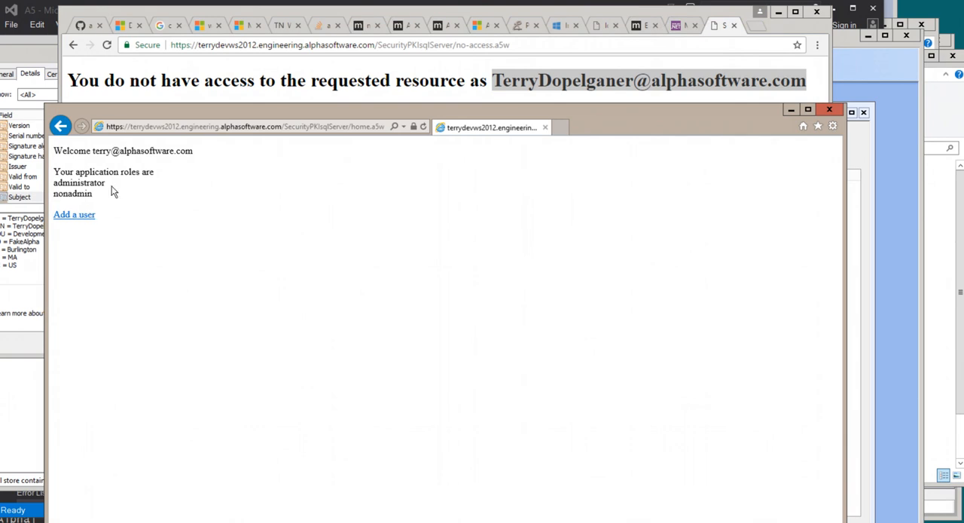
Step: Register a new user on the Add a user page with the copied e-mail as User Name, entering and confirming the password
{"action": "left_click", "coordinate": [73, 217]}
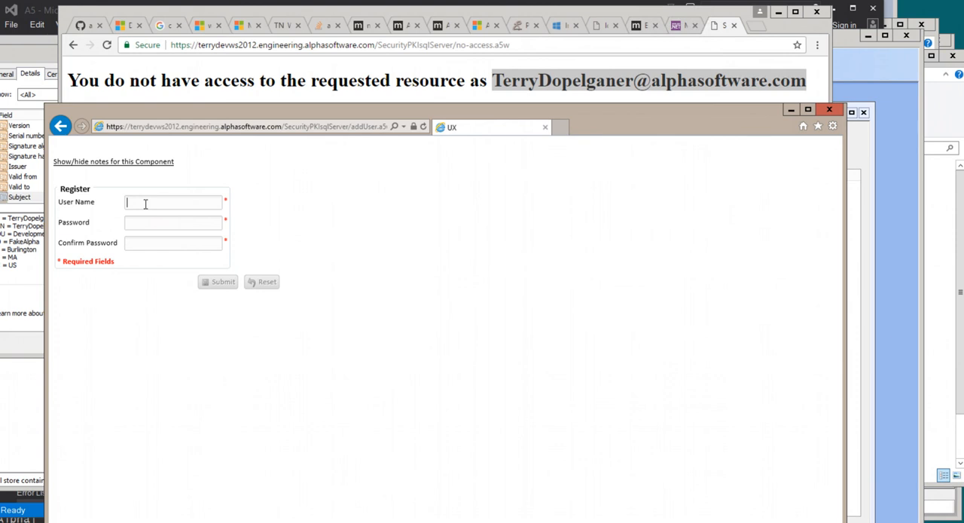
{"action": "key", "text": "ctrl+v"}
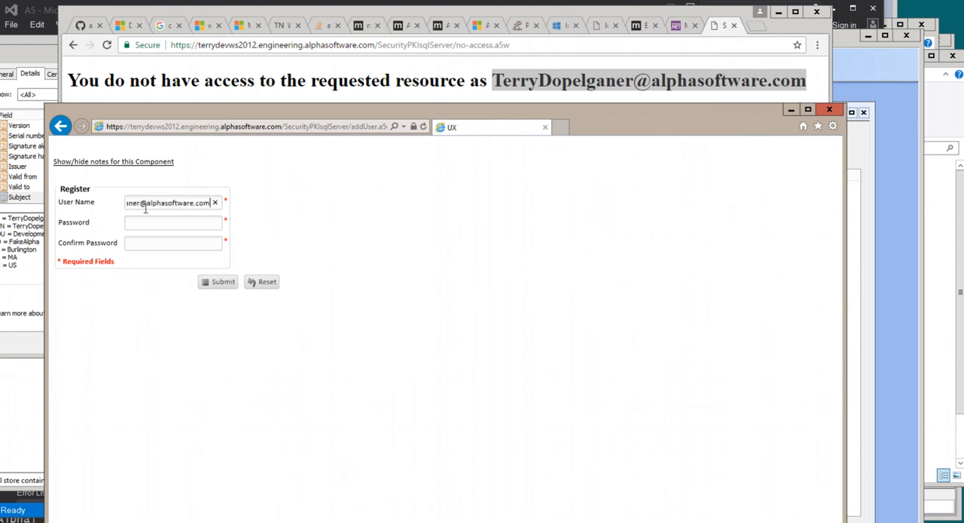
{"action": "left_click", "coordinate": [149, 223]}
{"action": "type", "text": "********"}
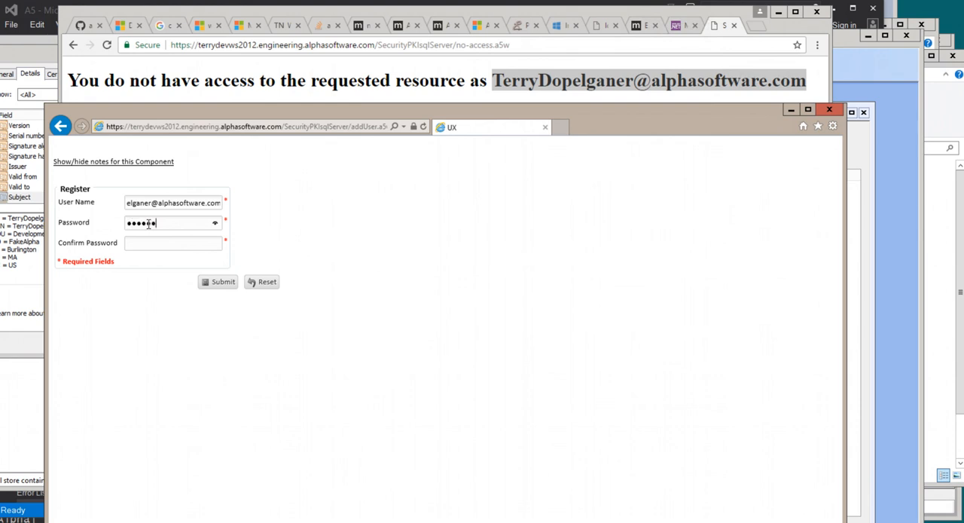
{"action": "type", "text": "***"}
{"action": "key", "text": "Tab"}
{"action": "type", "text": "***********"}
{"action": "left_click", "coordinate": [221, 282]}
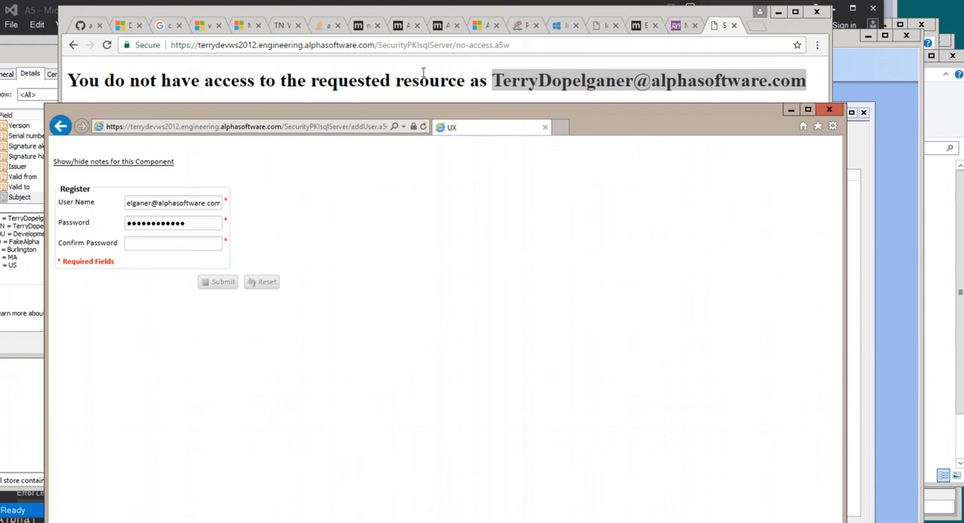
Step: Switch to Chrome and load home.a5w in place of no-access.a5w to test the registered user's access
{"action": "left_click", "coordinate": [423, 73]}
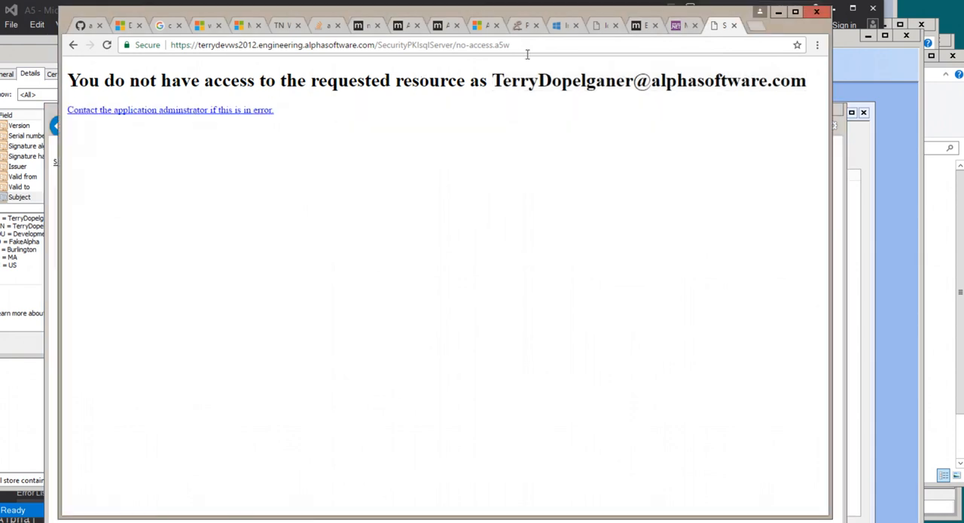
{"action": "left_click_drag", "start_coordinate": [457, 45], "coordinate": [493, 42]}
{"action": "type", "text": "home"}
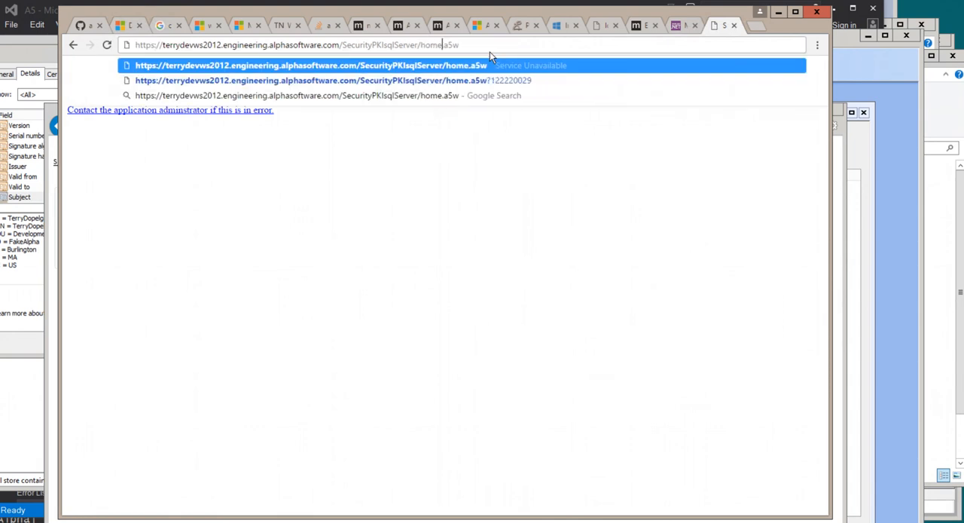
{"action": "key", "text": "Return"}
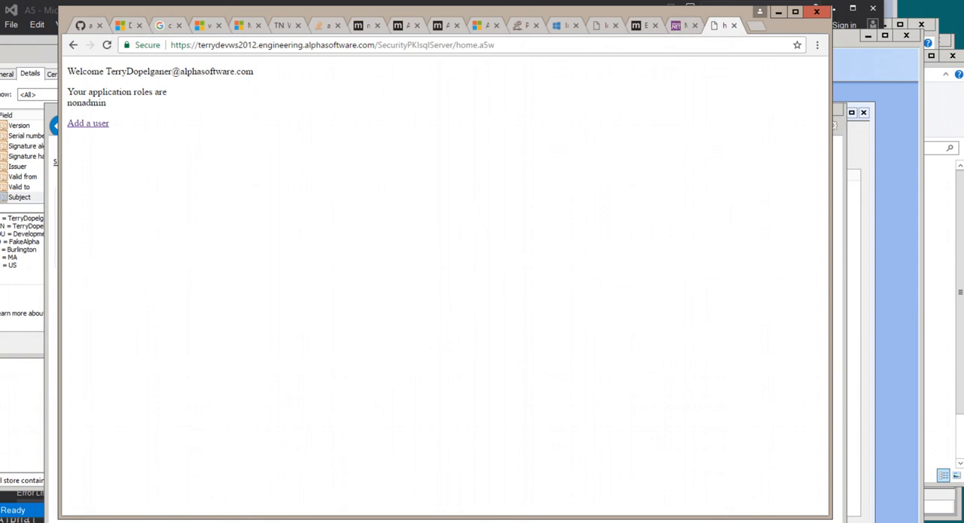
Step: Switch to Alpha Anywhere and open the project's SystemOnSessionCreated Xbasic module
{"action": "left_click", "coordinate": [618, 522]}
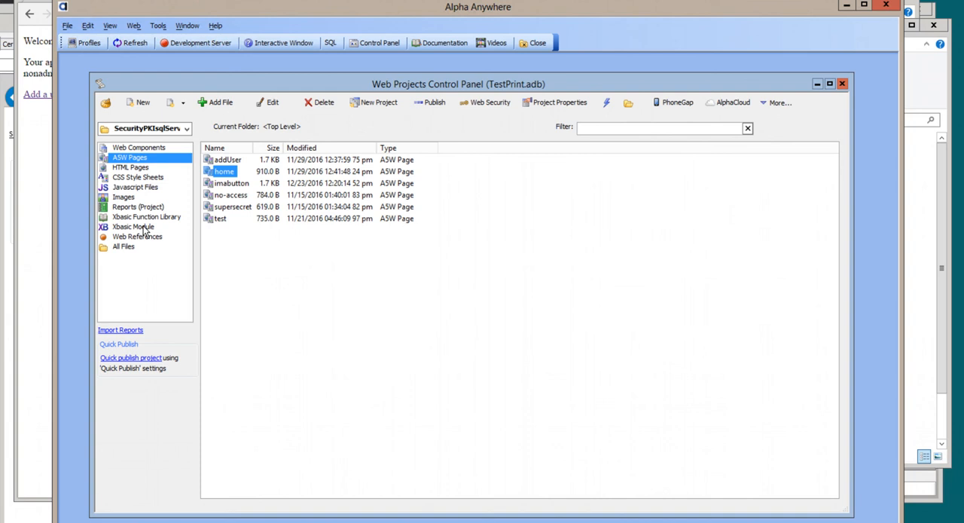
{"action": "left_click", "coordinate": [143, 227]}
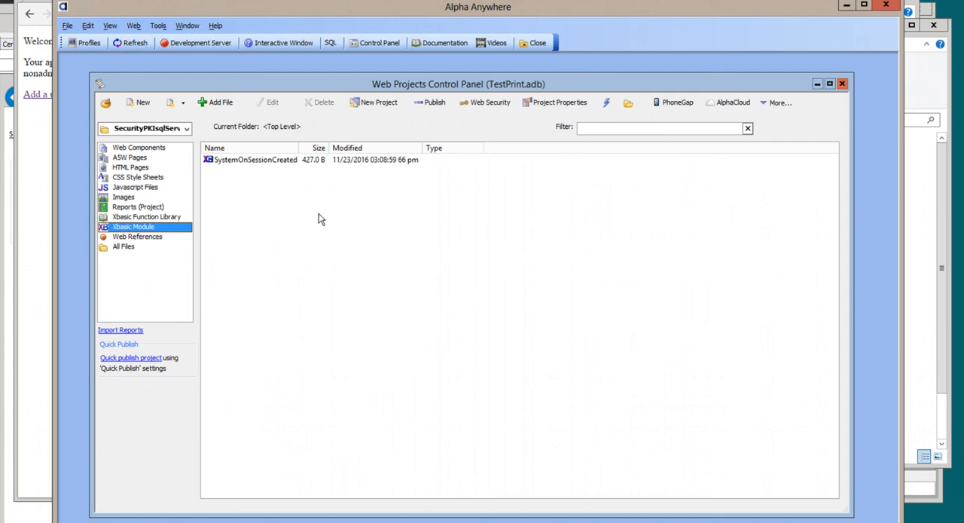
{"action": "double_click", "coordinate": [270, 161]}
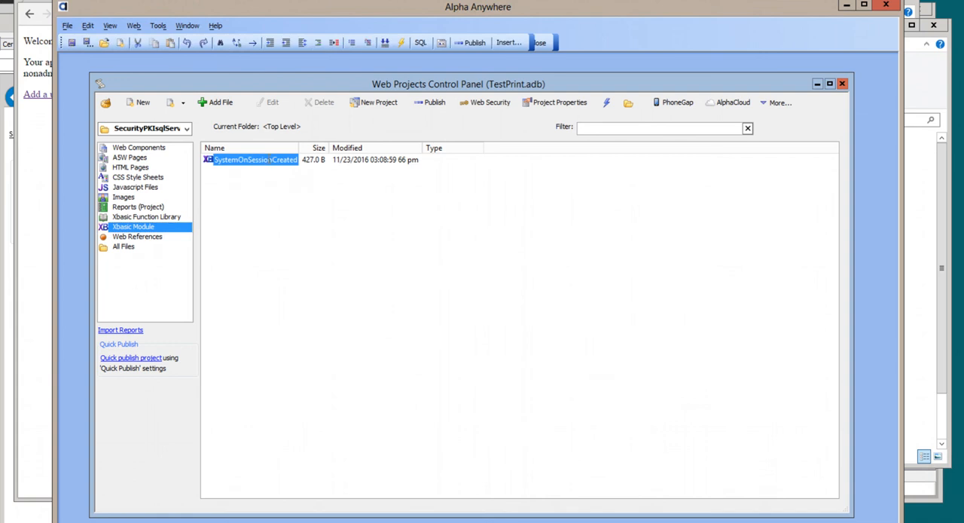